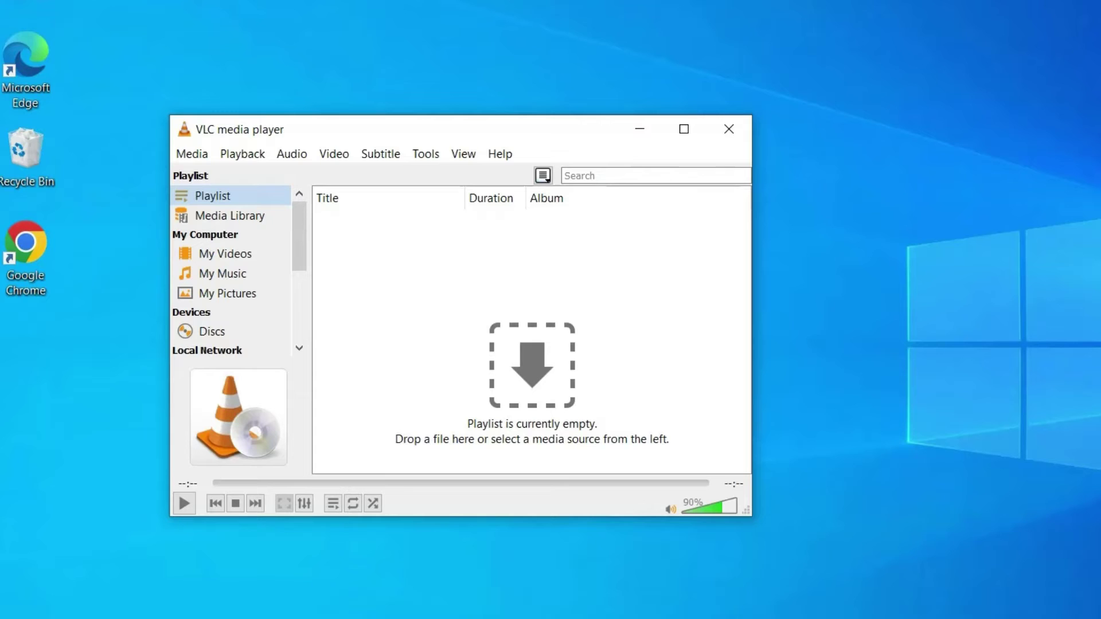
- Check Help for VLC updates and accept downloading version 3.0.14
left_click(500, 155)
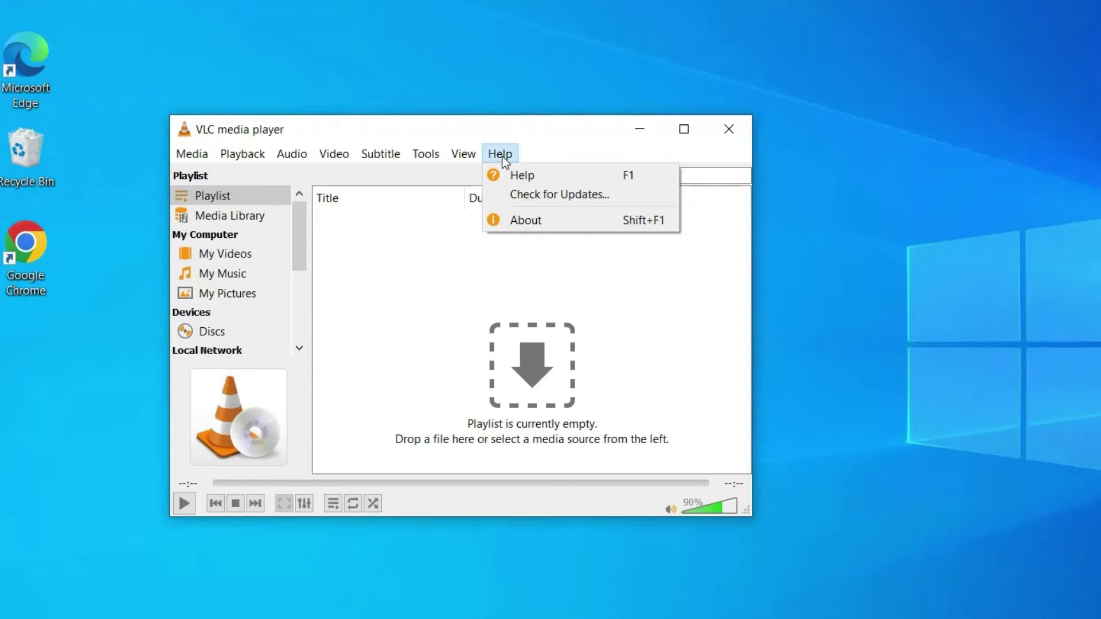
left_click(551, 195)
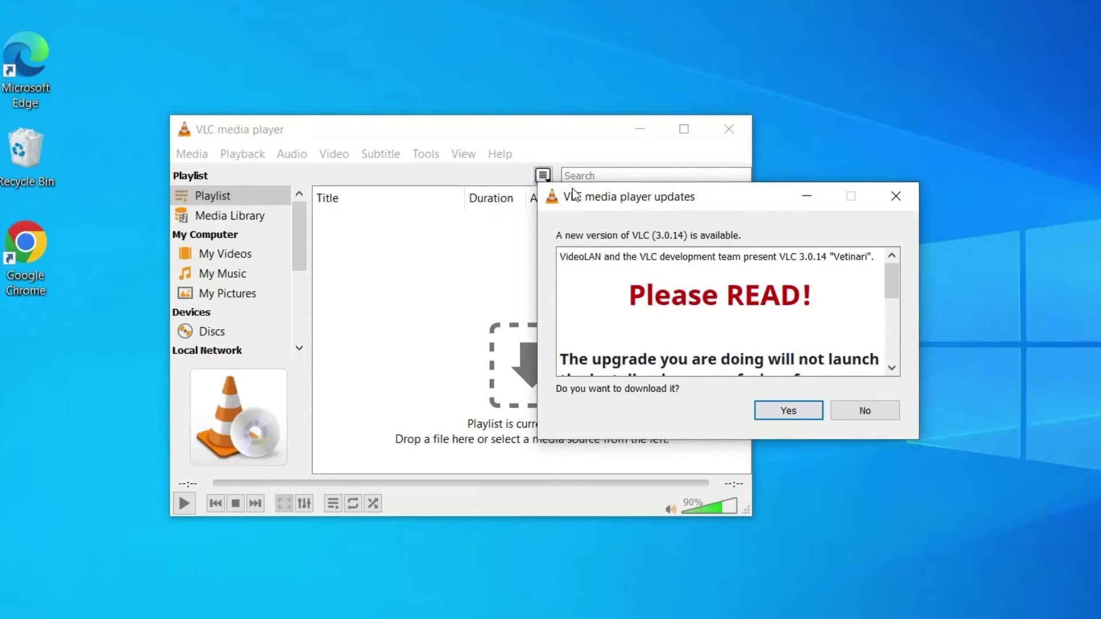
left_click(785, 410)
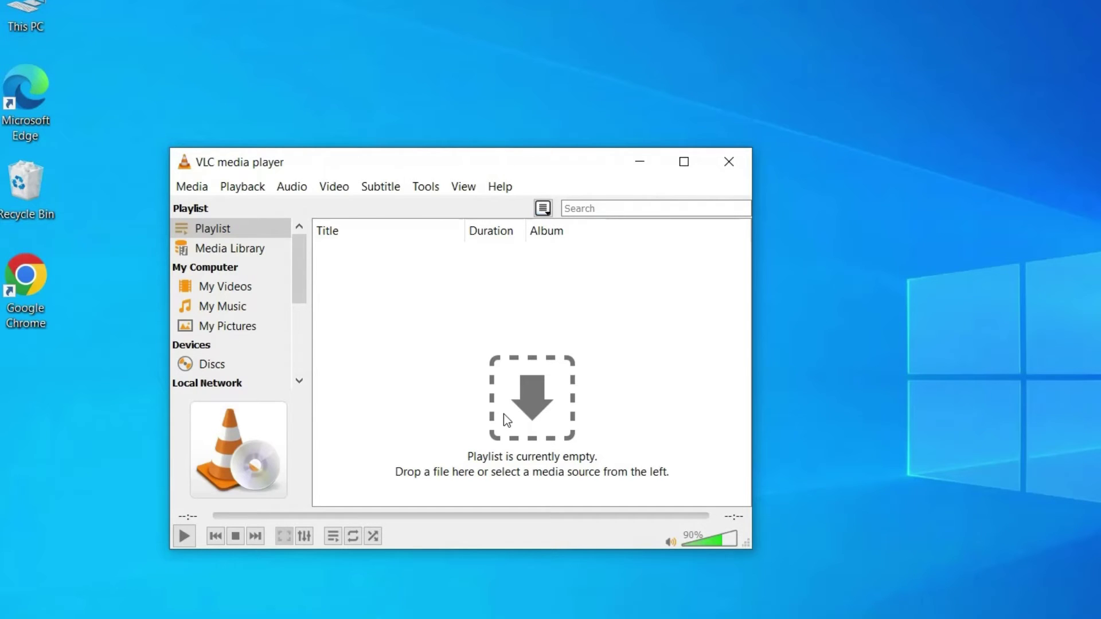
- Set the Video output module to OpenGL video output in VLC Preferences
left_click(431, 188)
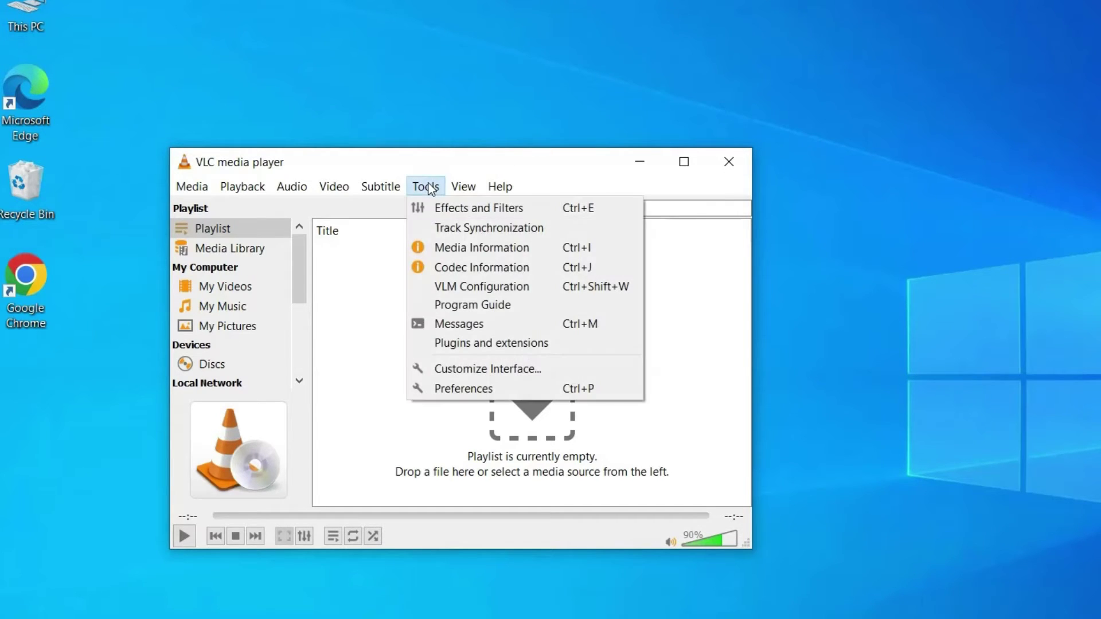
left_click(469, 390)
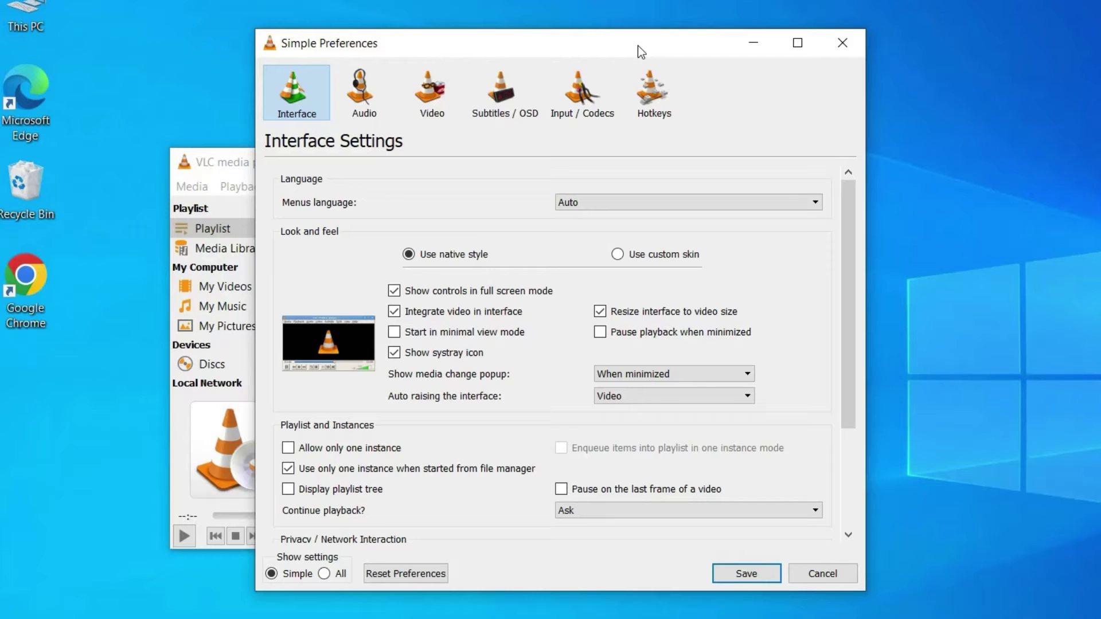
left_click(430, 94)
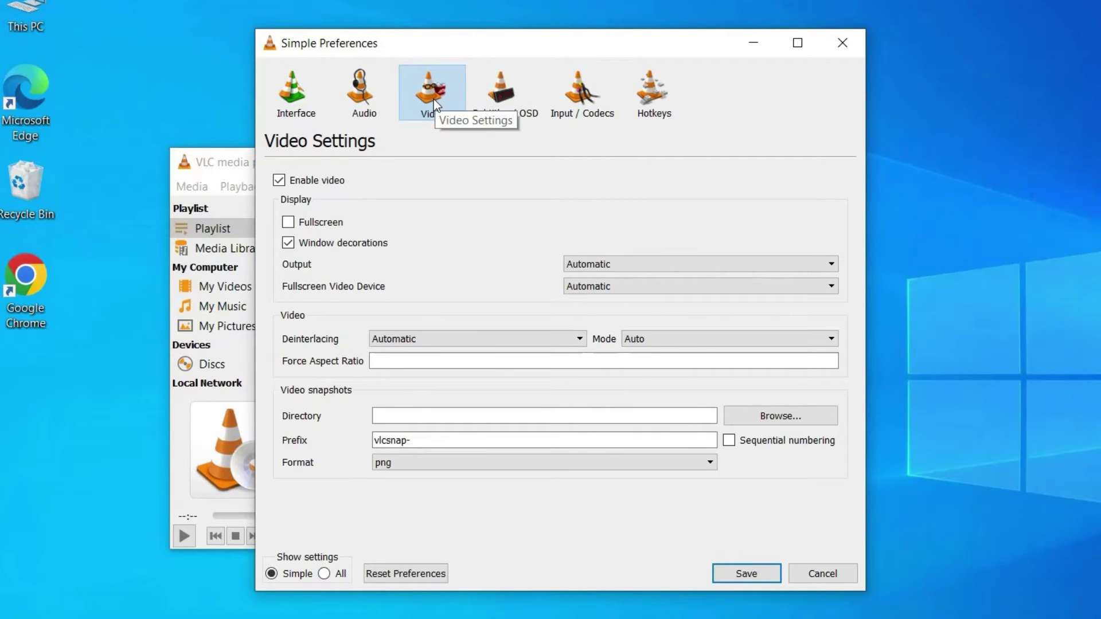
left_click(610, 264)
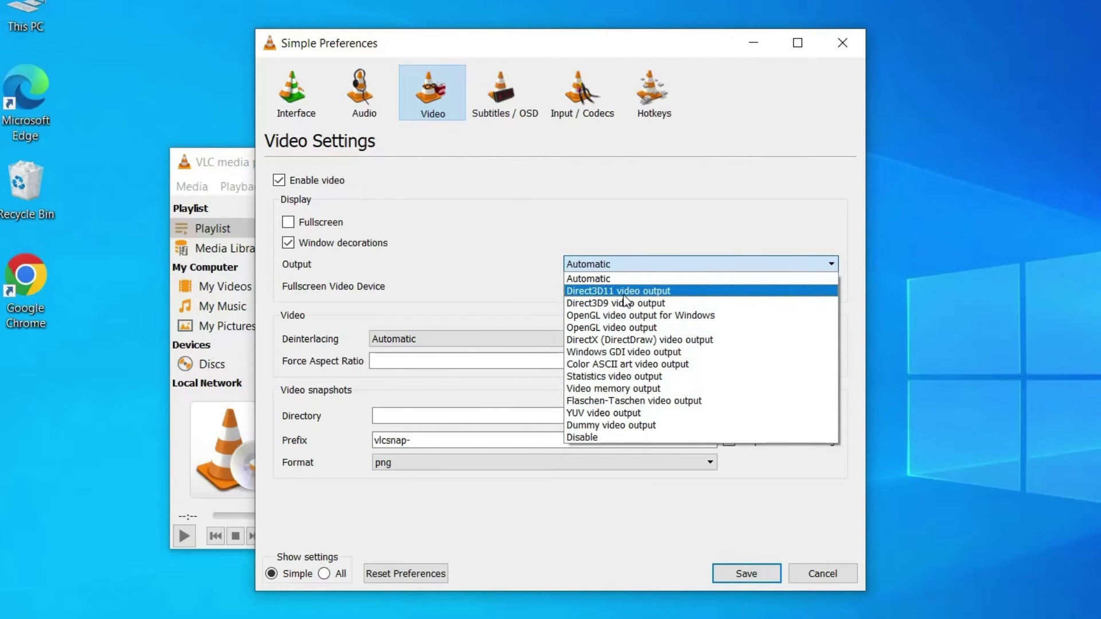
left_click(638, 327)
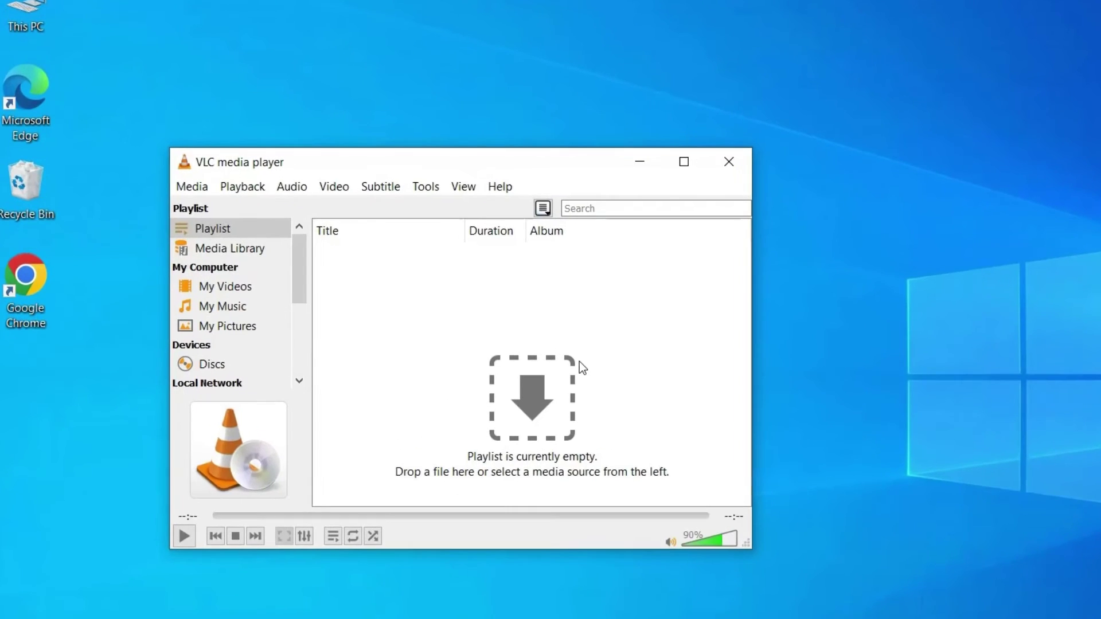
- Show all settings, open Input / Codecs and change File caching from 1000 to 1500 ms
left_click(422, 187)
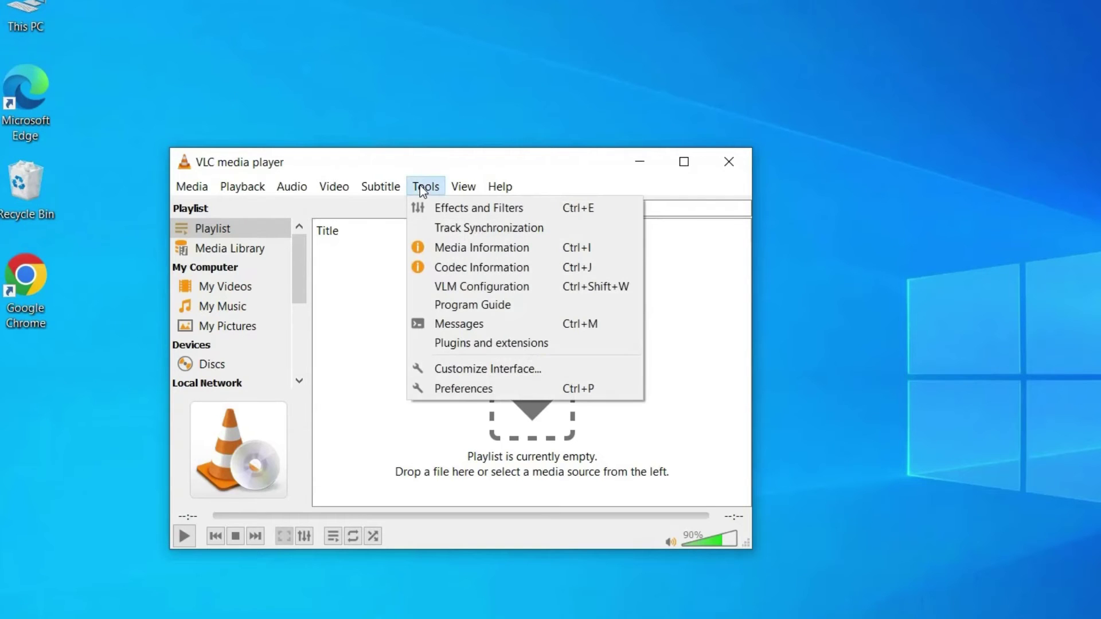
left_click(464, 389)
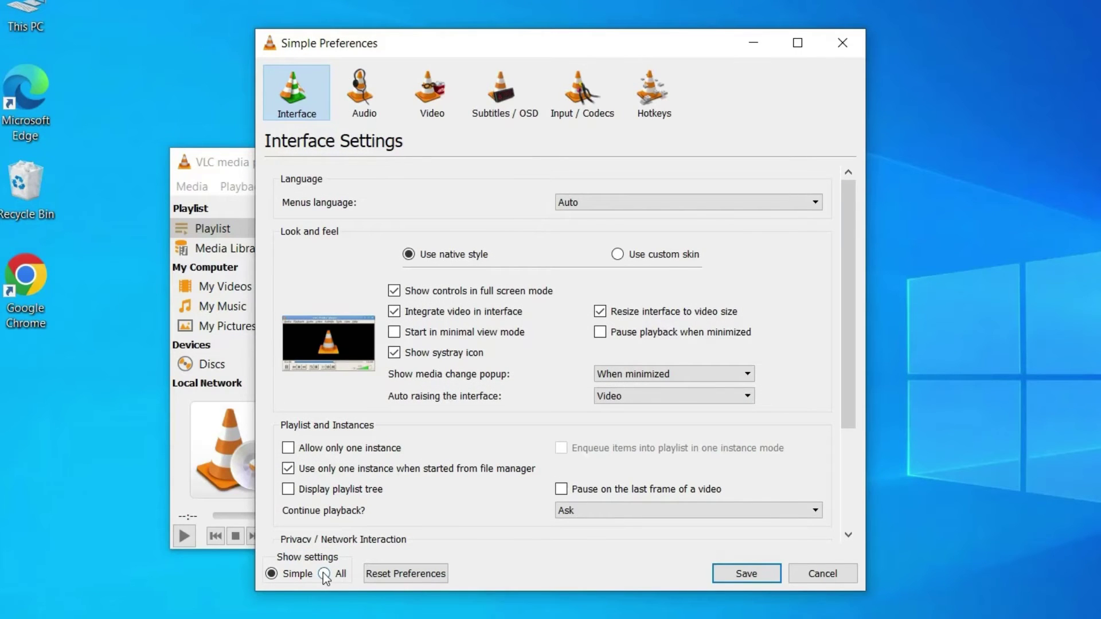
left_click(325, 574)
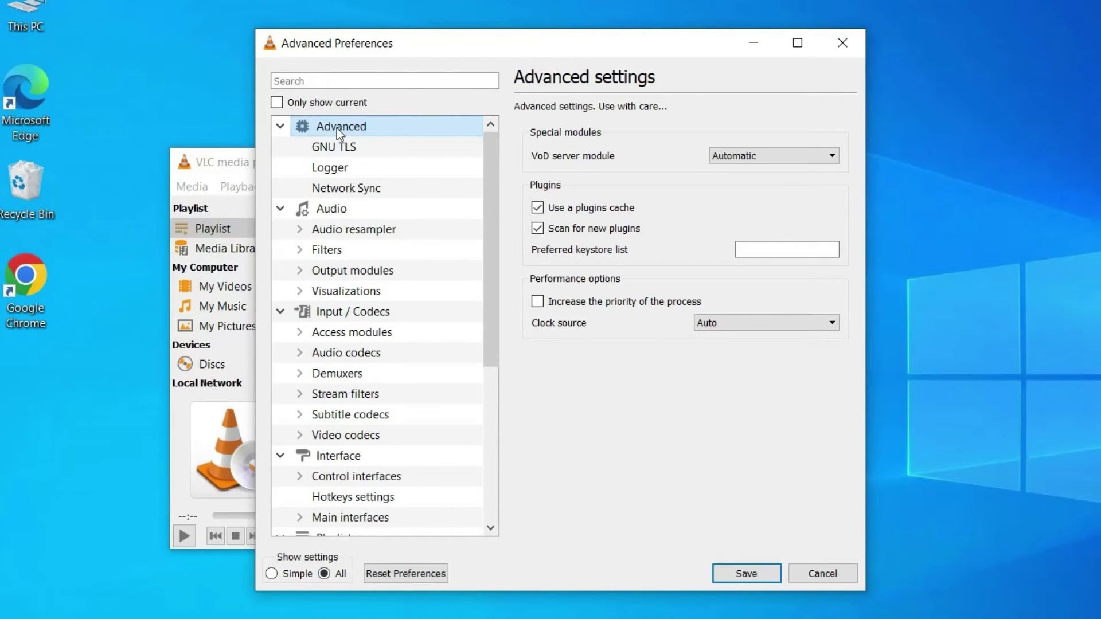
left_click(348, 311)
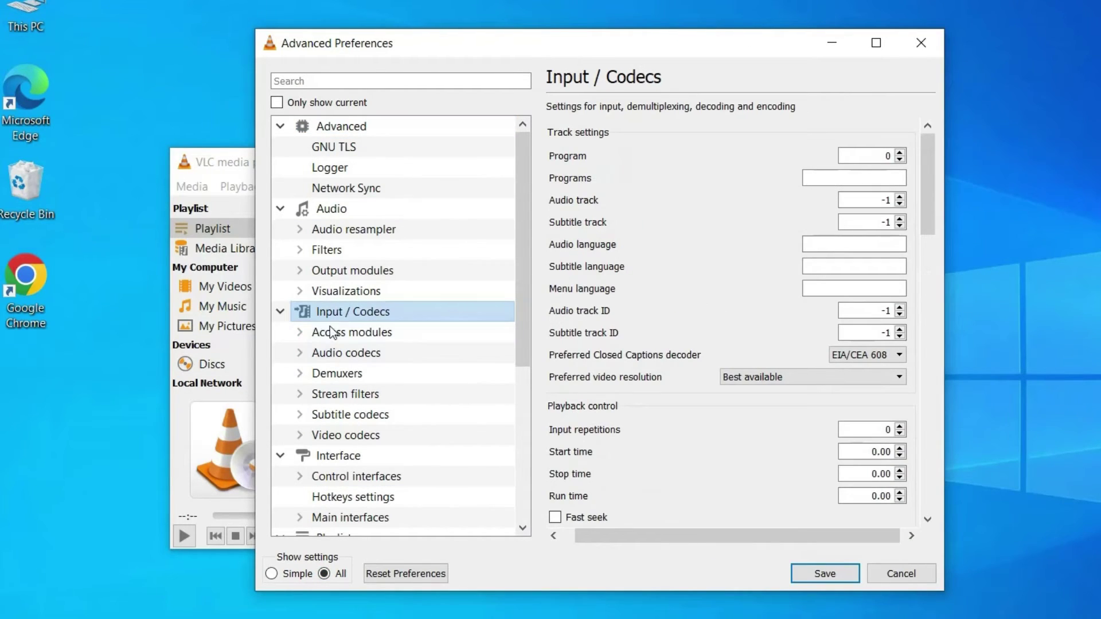
double_click(335, 313)
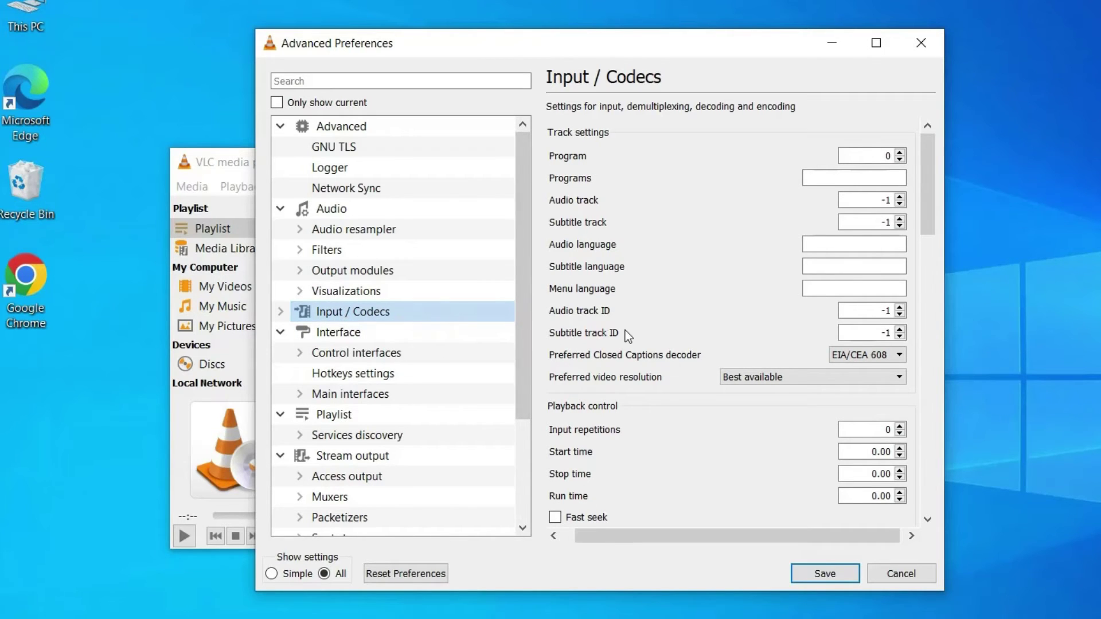
scroll(632, 334, "down", 3)
scroll(650, 341, "down", 3)
scroll(656, 343, "down", 5)
scroll(658, 348, "down", 5)
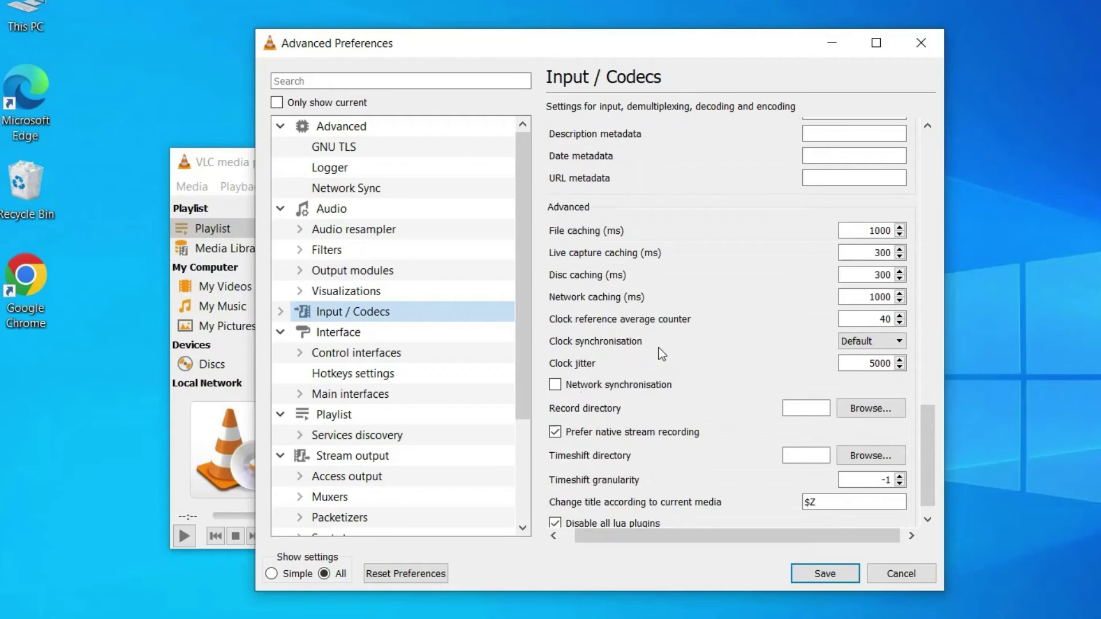
scroll(658, 347, "down", 2)
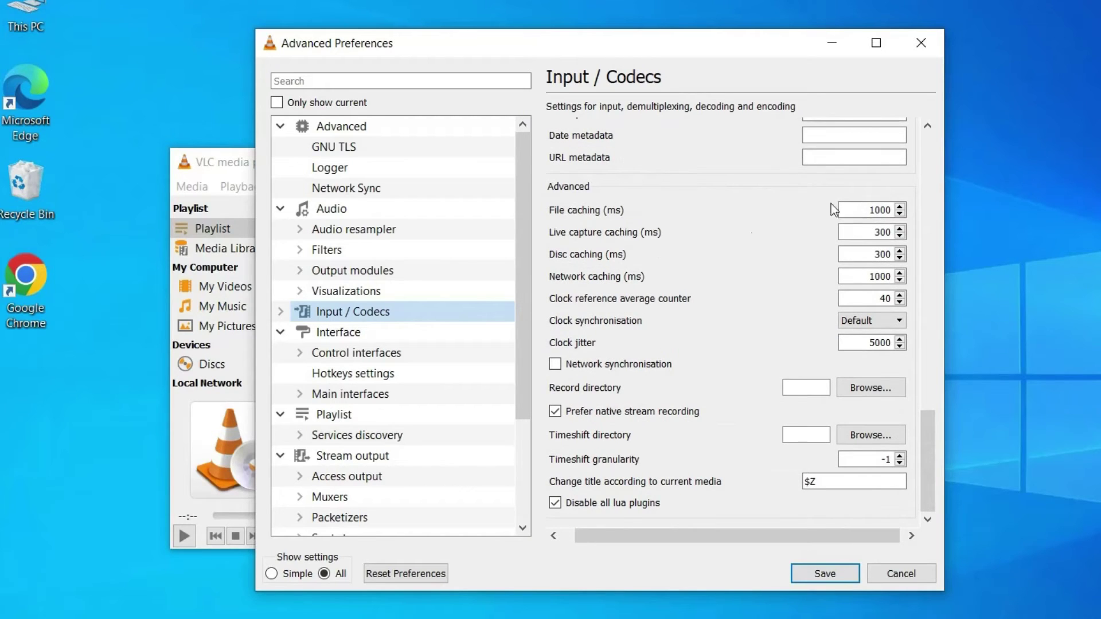
left_click(576, 187)
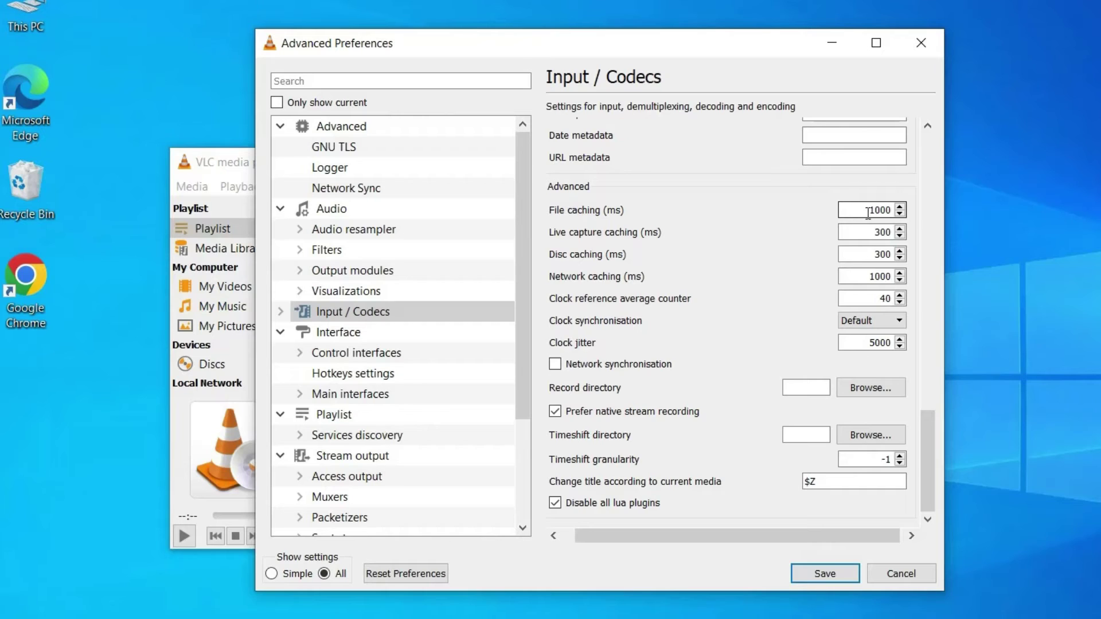
left_click_drag(868, 213, 895, 214)
type("1500")
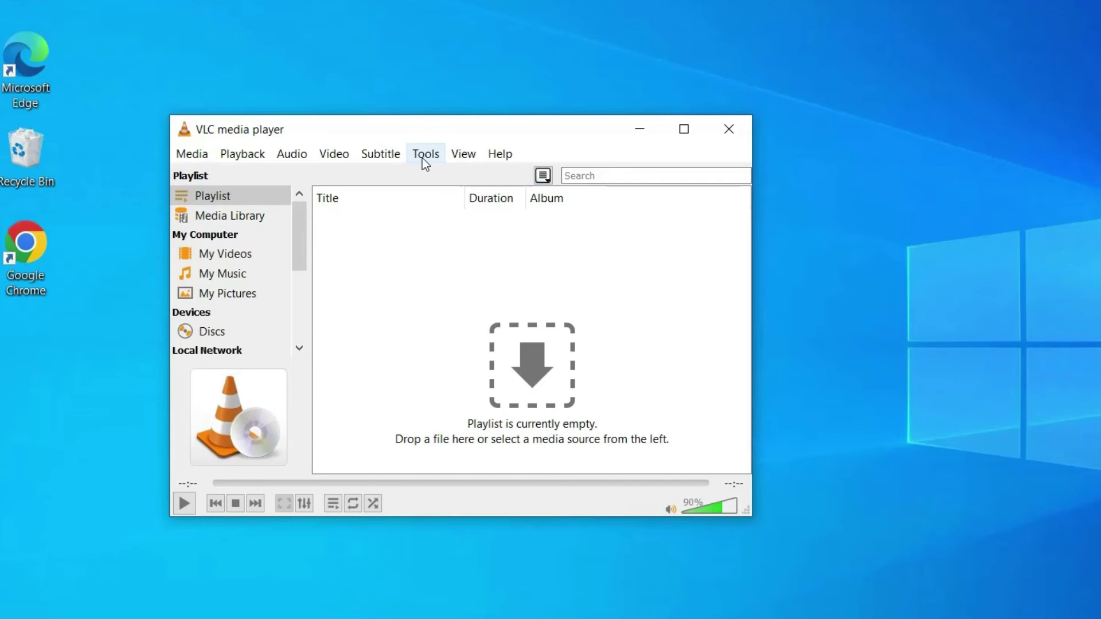
- On the Input / Codecs preferences page, choose Automatic for Hardware-accelerated decoding and save
left_click(422, 155)
left_click(470, 354)
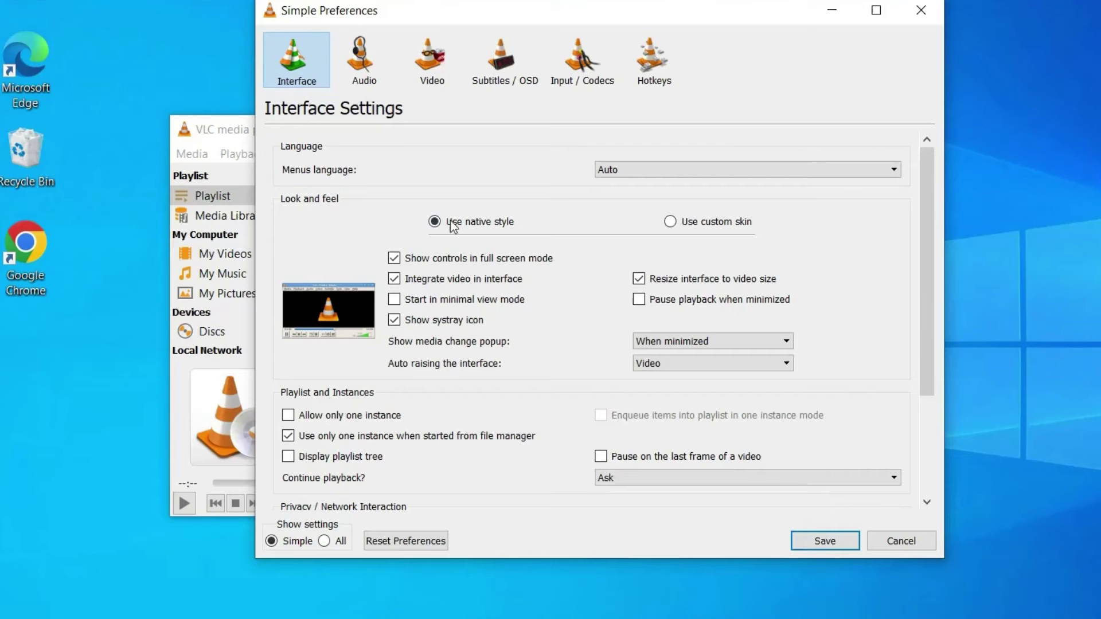
left_click(595, 58)
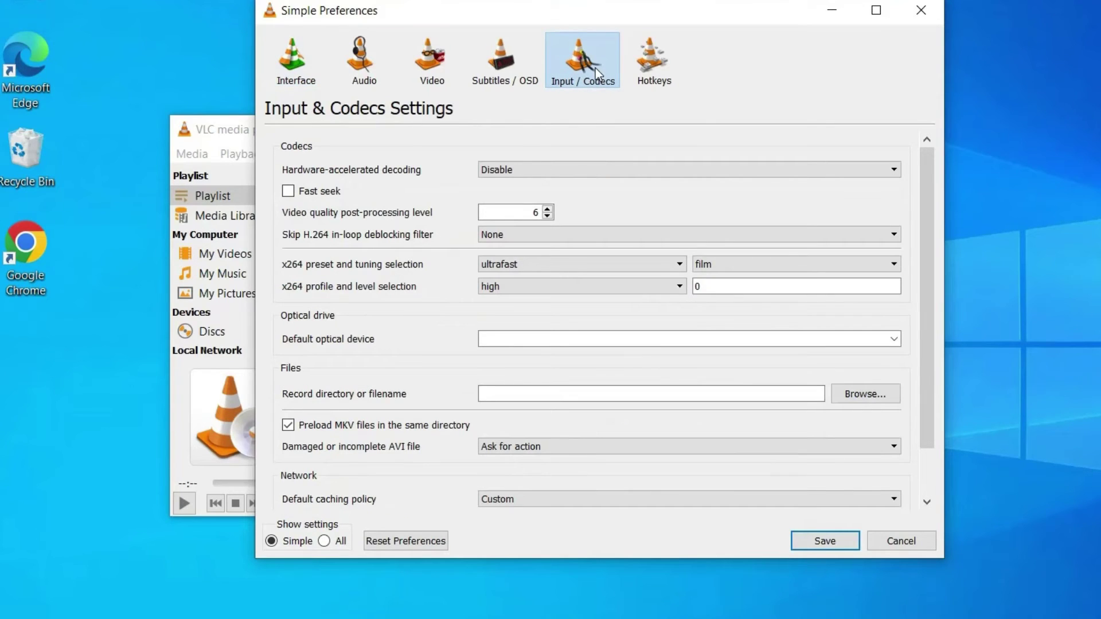
left_click(568, 169)
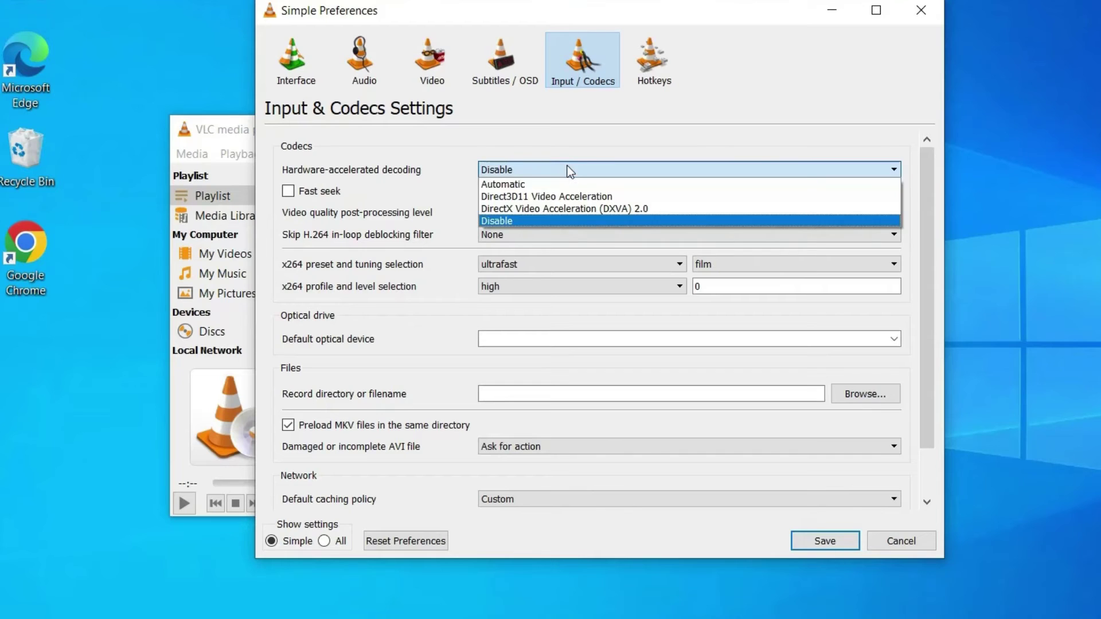
left_click(516, 183)
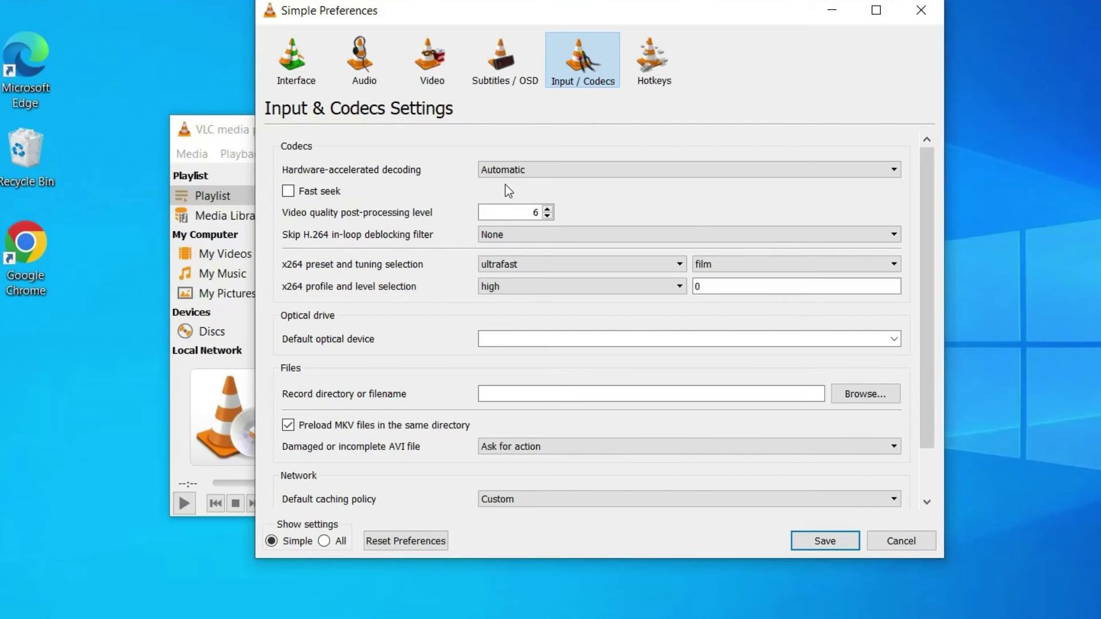
left_click(827, 541)
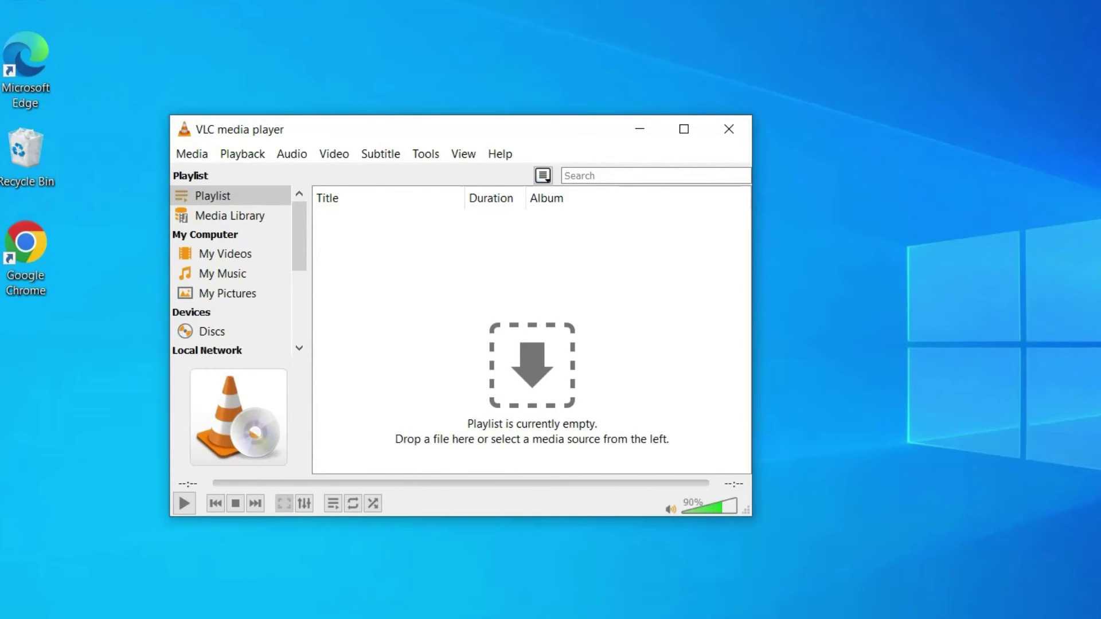
left_click(638, 128)
- Choose All for Skip H.264 in-loop deblocking filter on the Input / Codecs preferences page
left_click(426, 153)
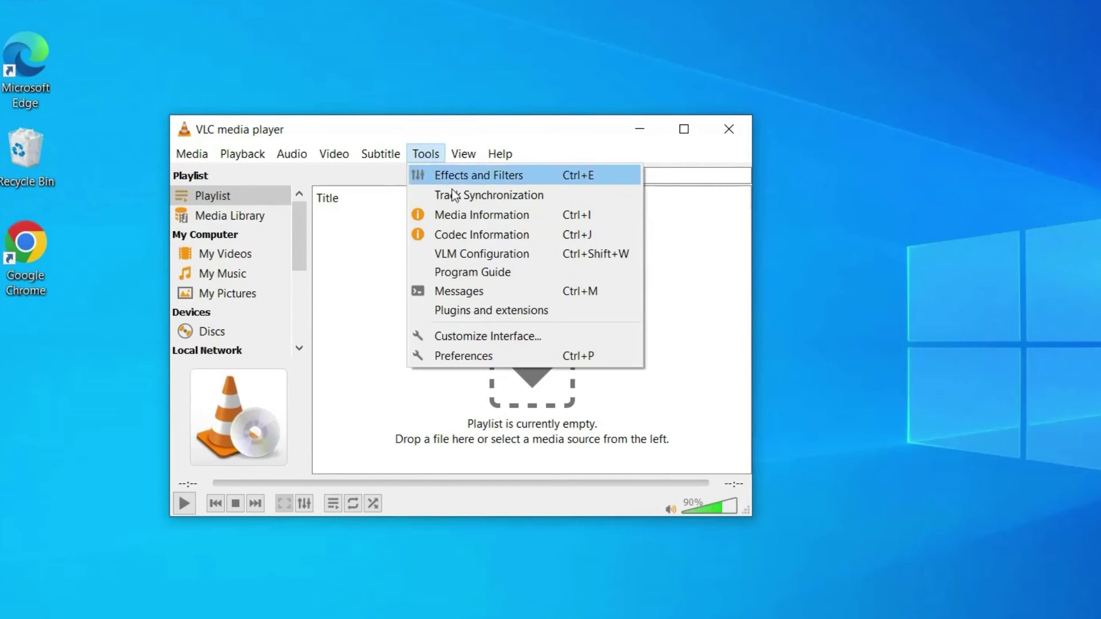
left_click(479, 358)
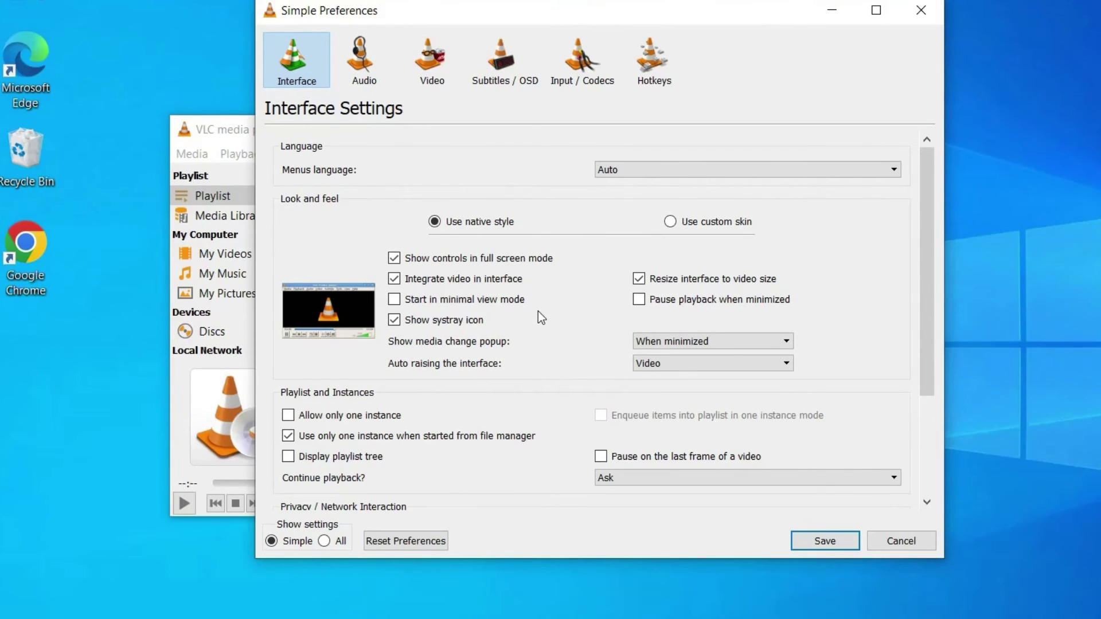
left_click(583, 60)
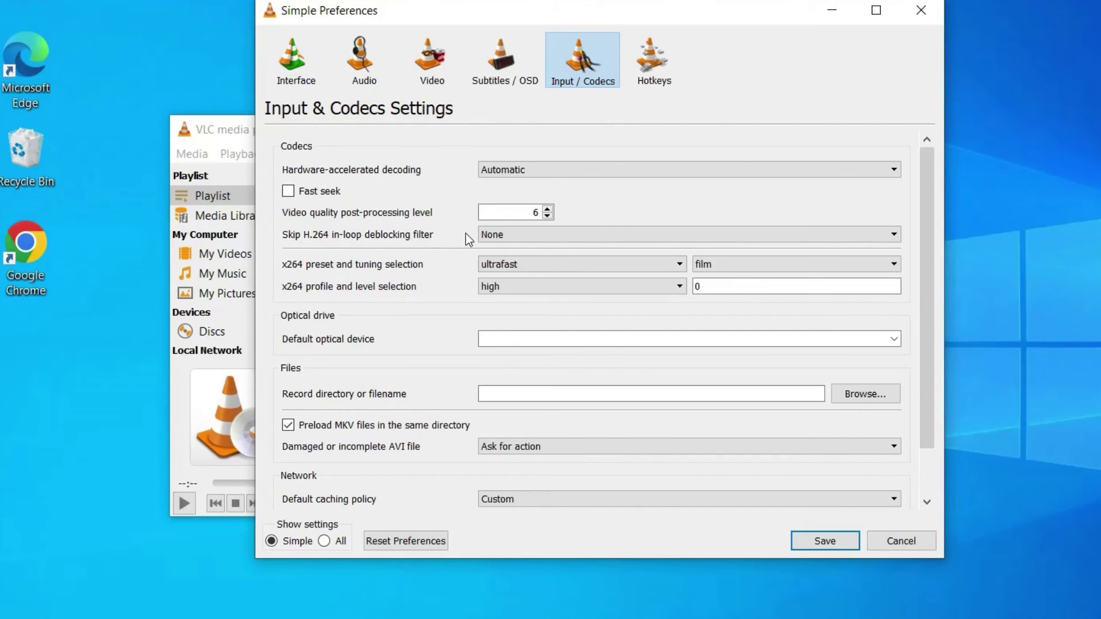
left_click(509, 235)
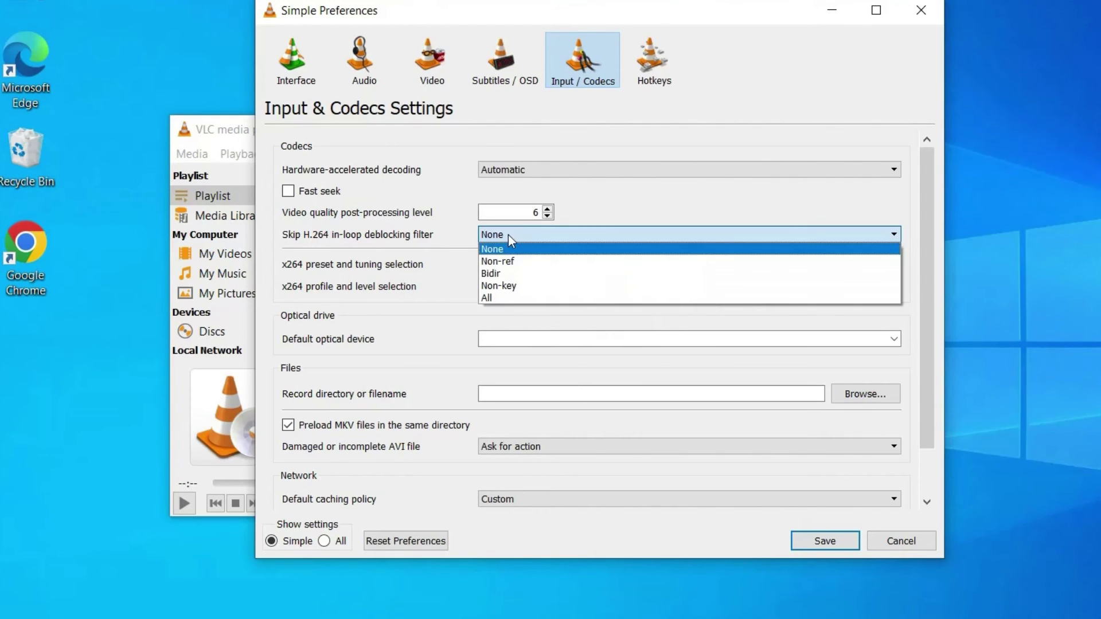
left_click(492, 301)
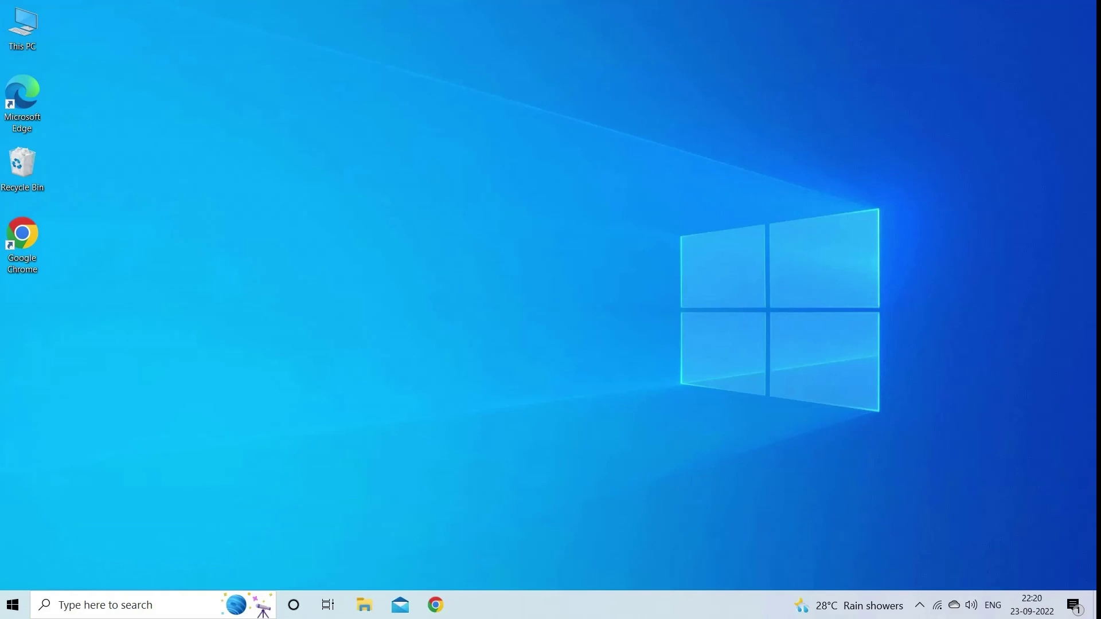
- Install Stellar Repair for Video with the default setup options
left_click(629, 413)
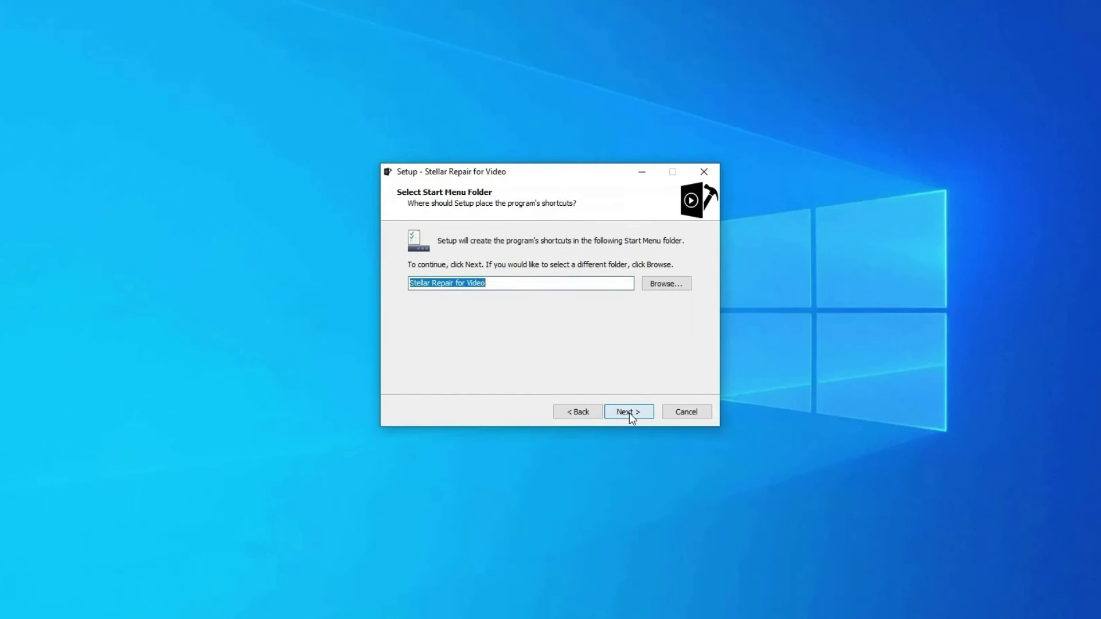
left_click(630, 414)
left_click(630, 414)
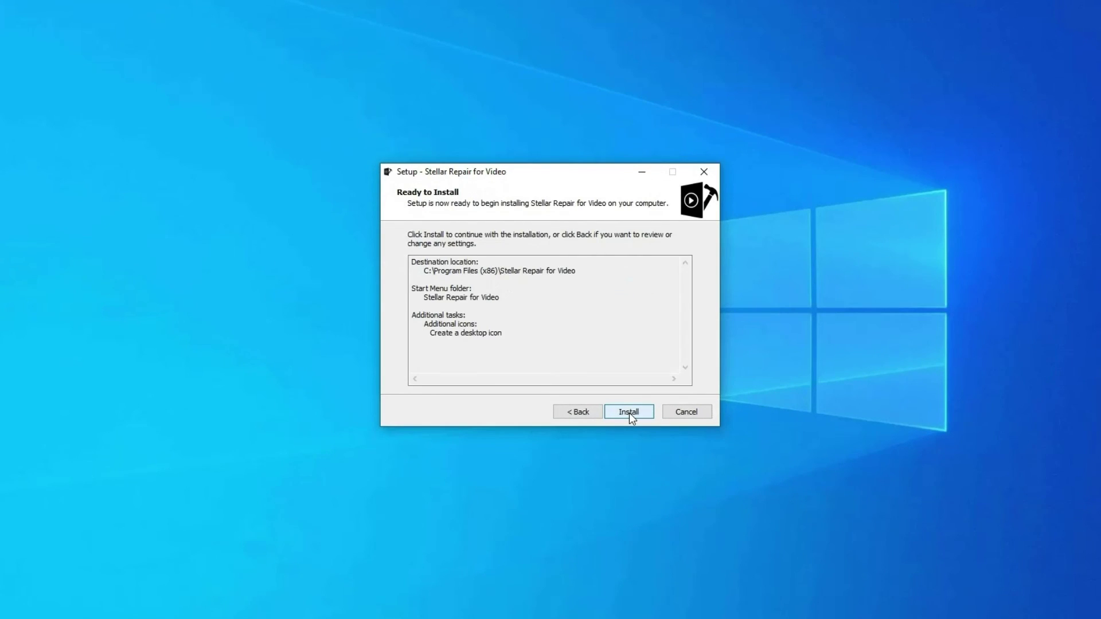
left_click(629, 413)
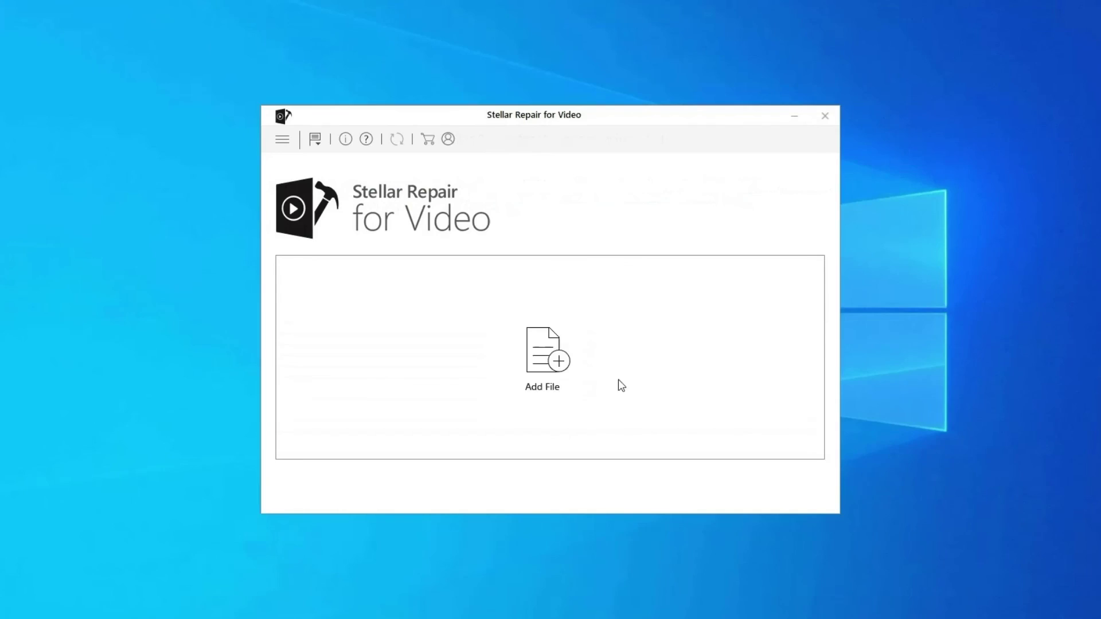
- Add WINDOW.AVI from the VIDEO folder, repair it, and dismiss the completion notice
left_click(555, 357)
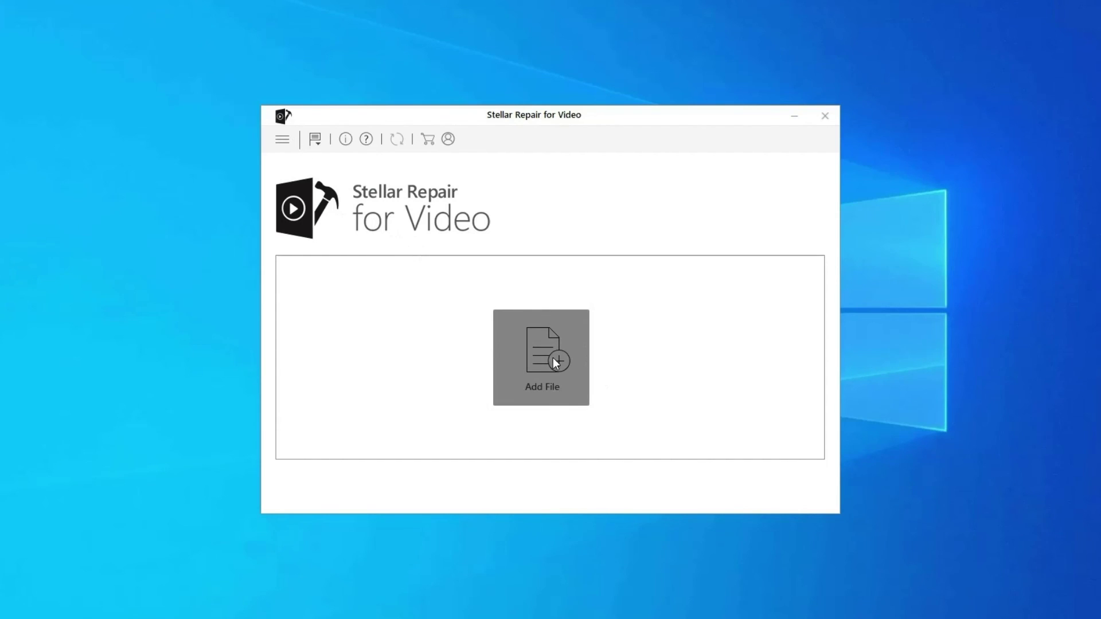
double_click(435, 234)
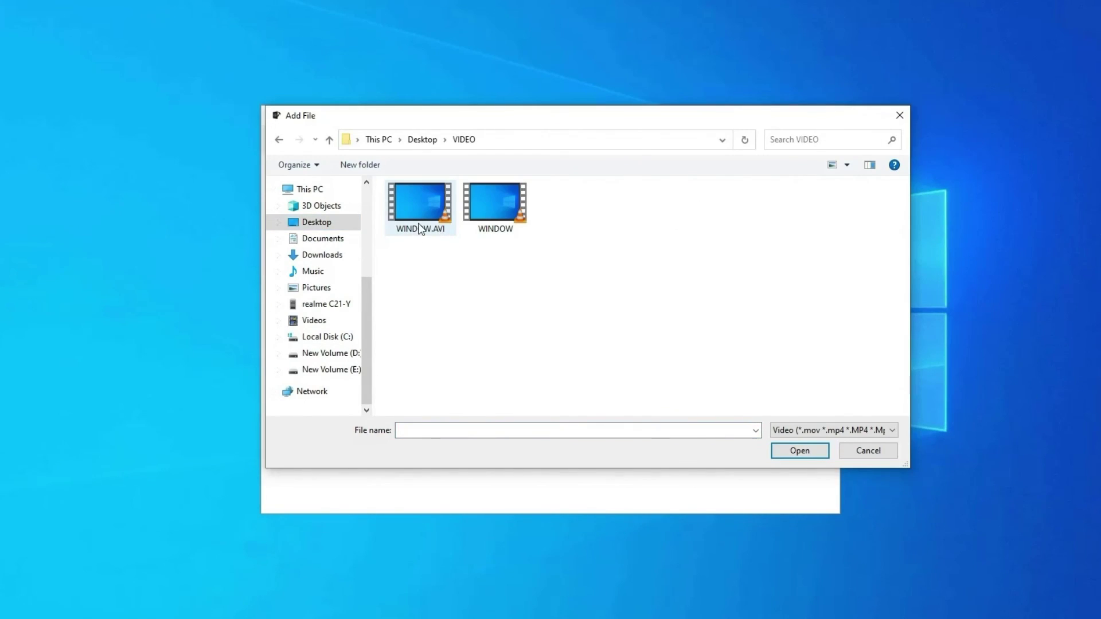
left_click(420, 229)
double_click(421, 228)
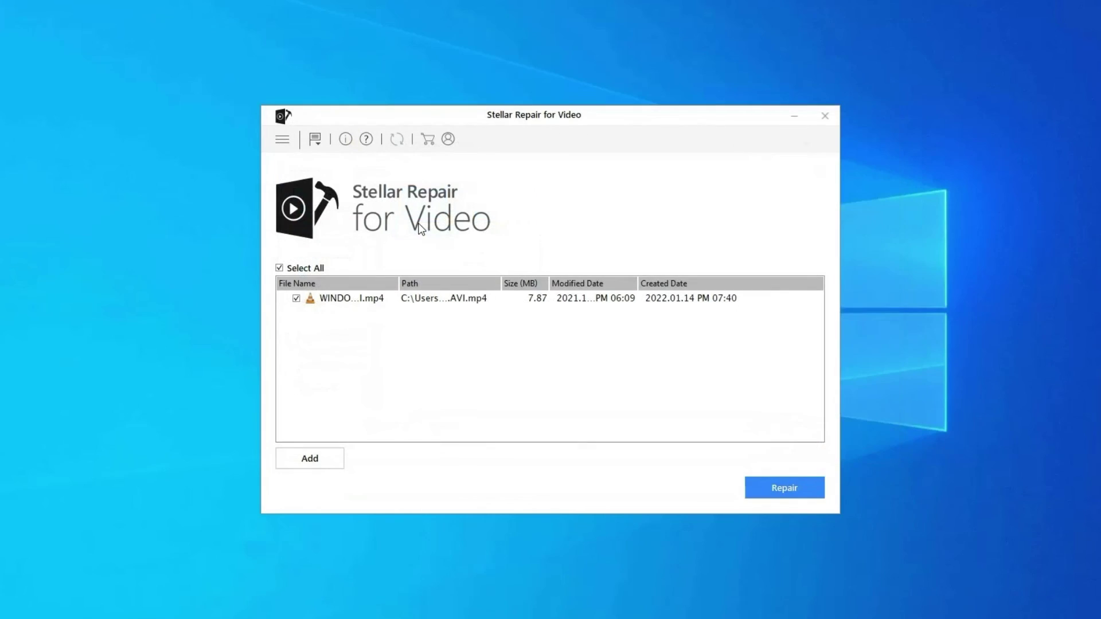
left_click(790, 490)
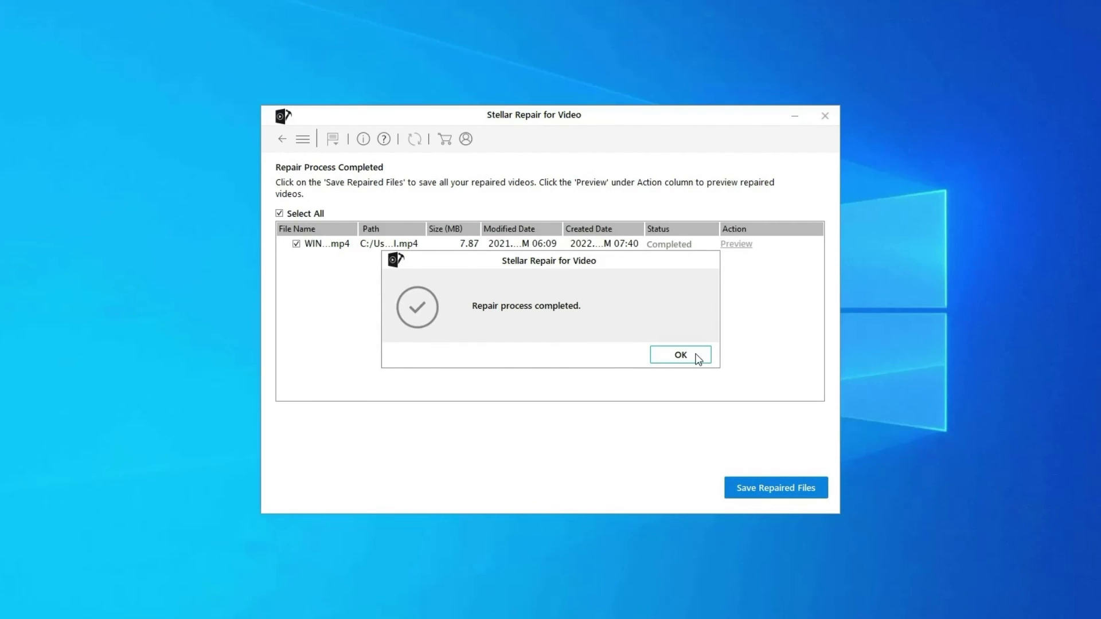
left_click(697, 358)
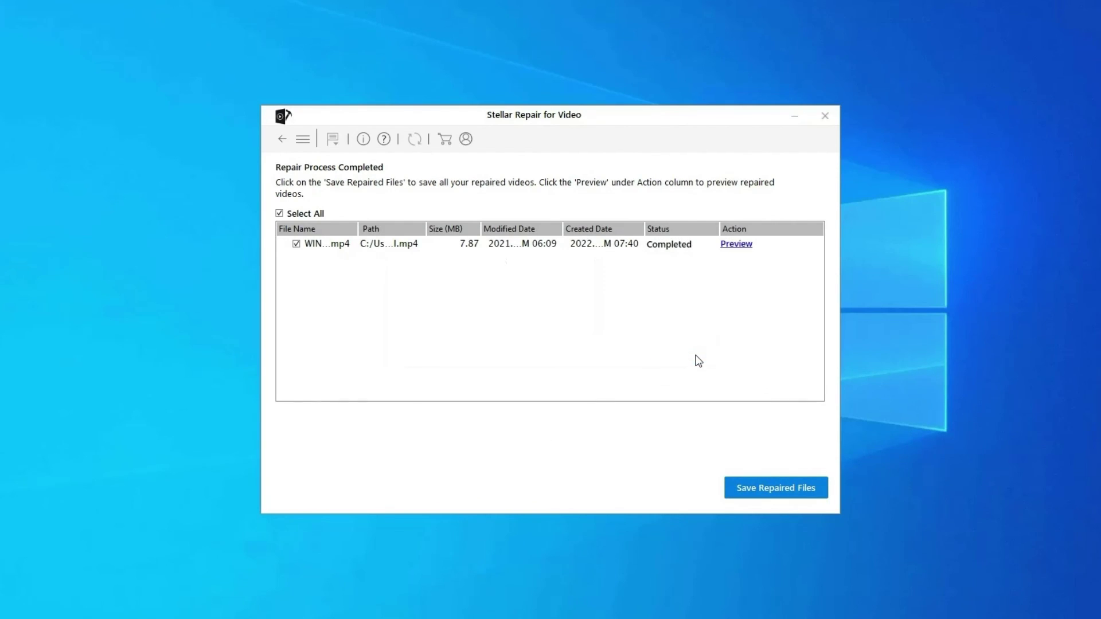